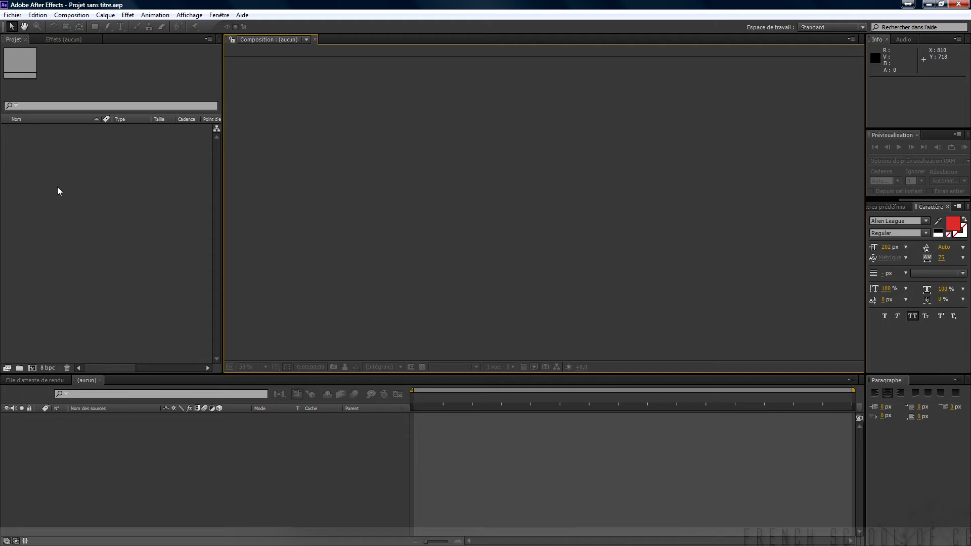
Import the IMG_0081.MOV footage and create a new composition from it
double_click(41, 161)
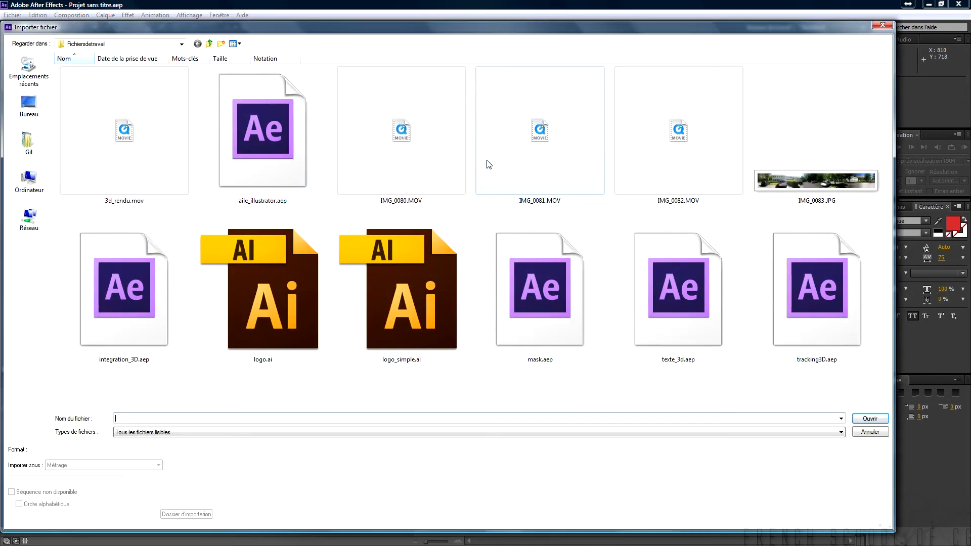
double_click(538, 133)
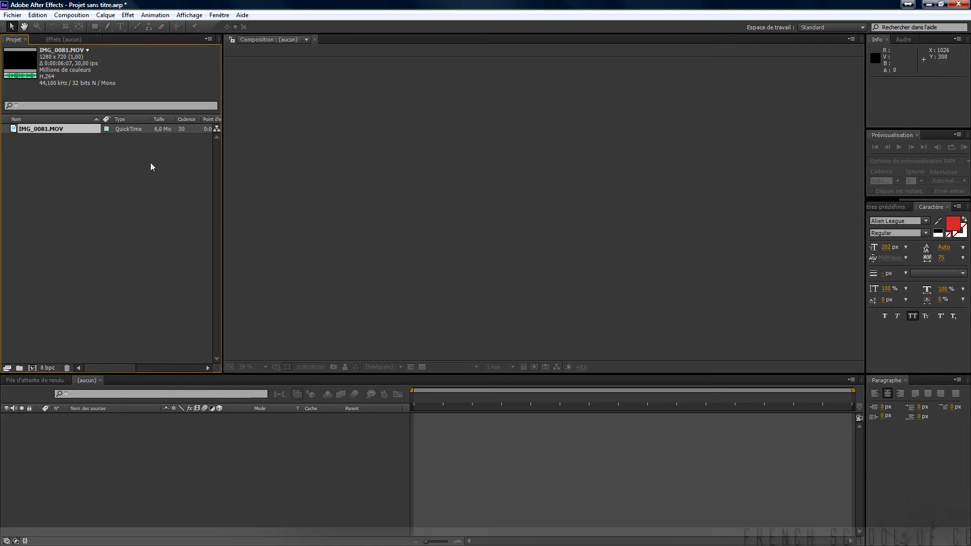
drag(44, 129, 31, 369)
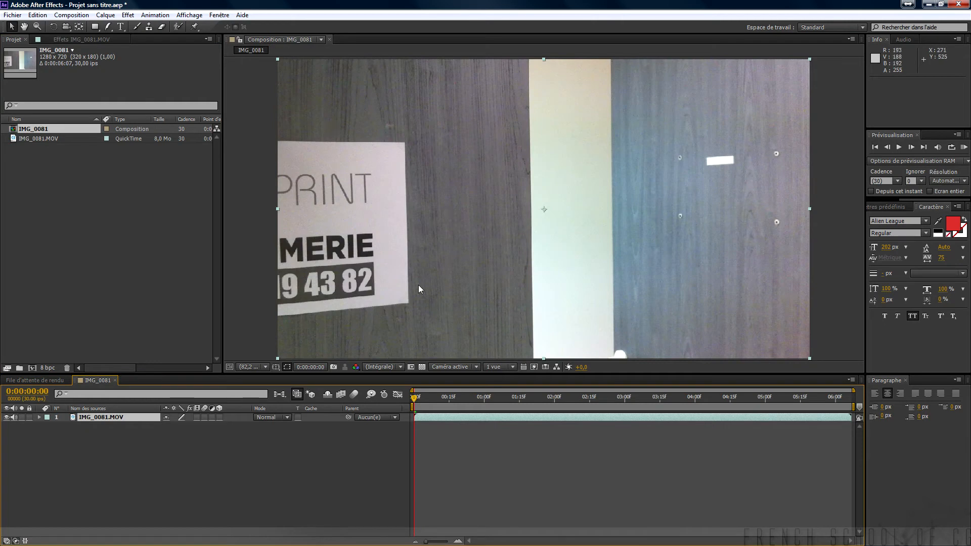
Scrub through the footage to 0:00:04:04, examining the vertical edges and the sign during the camera movements
drag(417, 402, 505, 402)
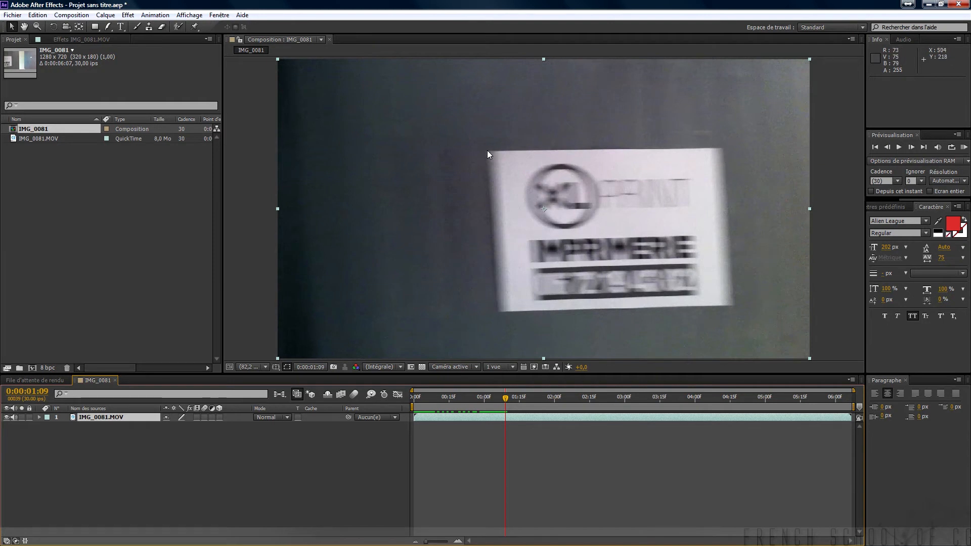
drag(523, 399, 630, 395)
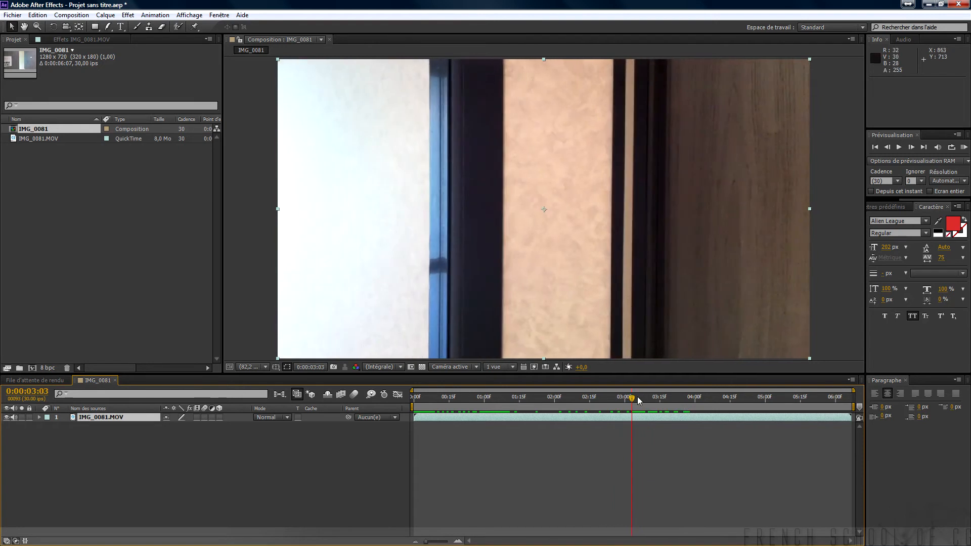
drag(632, 398, 671, 399)
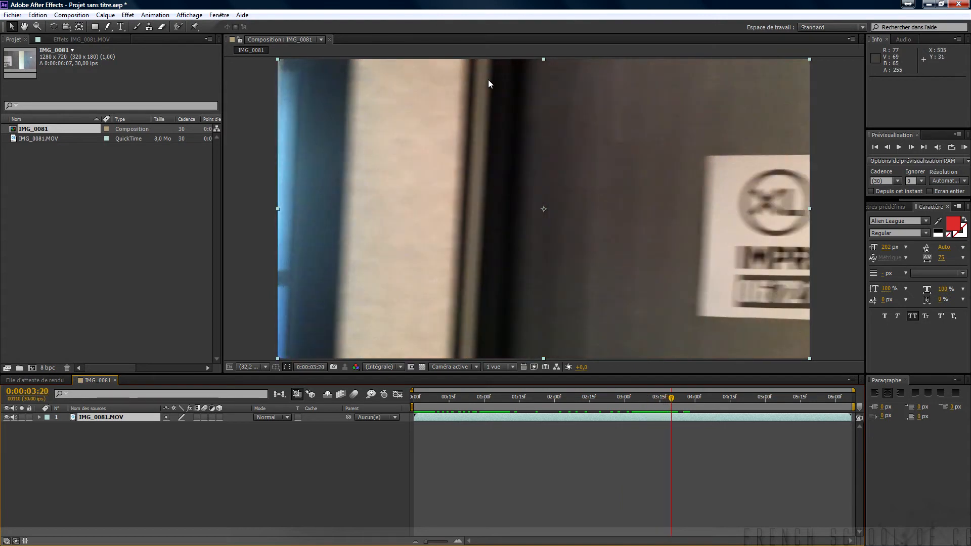
drag(672, 399, 688, 402)
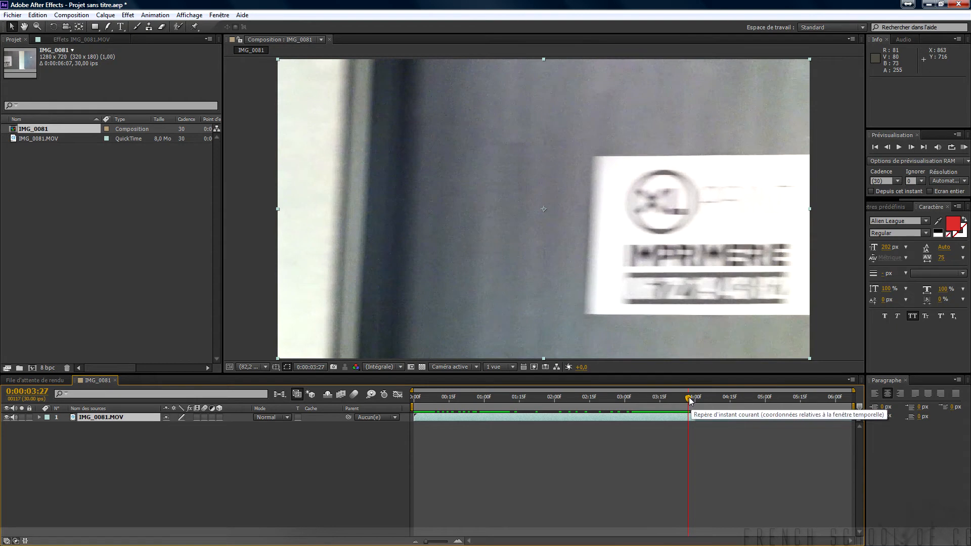
mouse_move(689, 400)
mouse_down()
mouse_move(730, 405)
mouse_move(660, 404)
mouse_move(841, 408)
mouse_move(674, 402)
mouse_move(704, 405)
mouse_up()
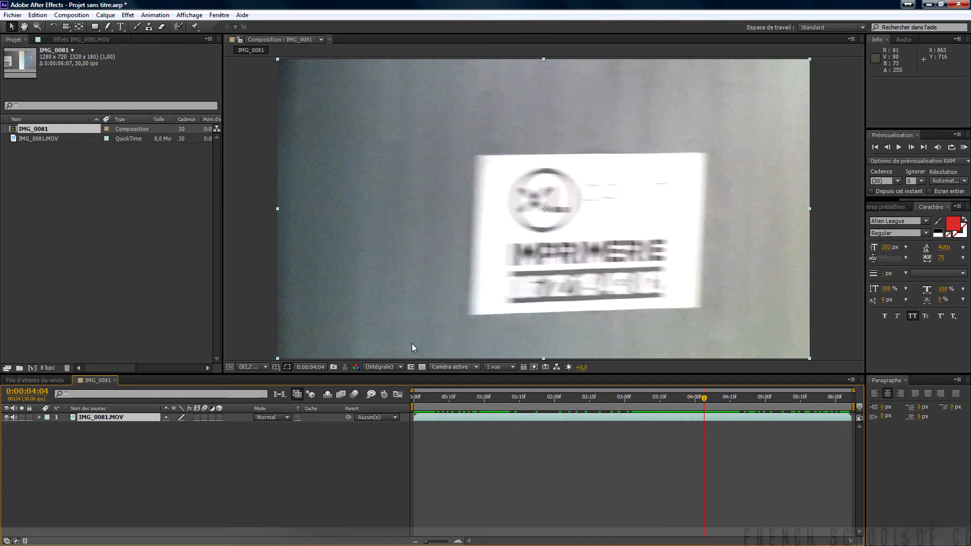
Apply the Réparation obturateur déroulant distortion effect to the IMG_0081.MOV layer
click(129, 17)
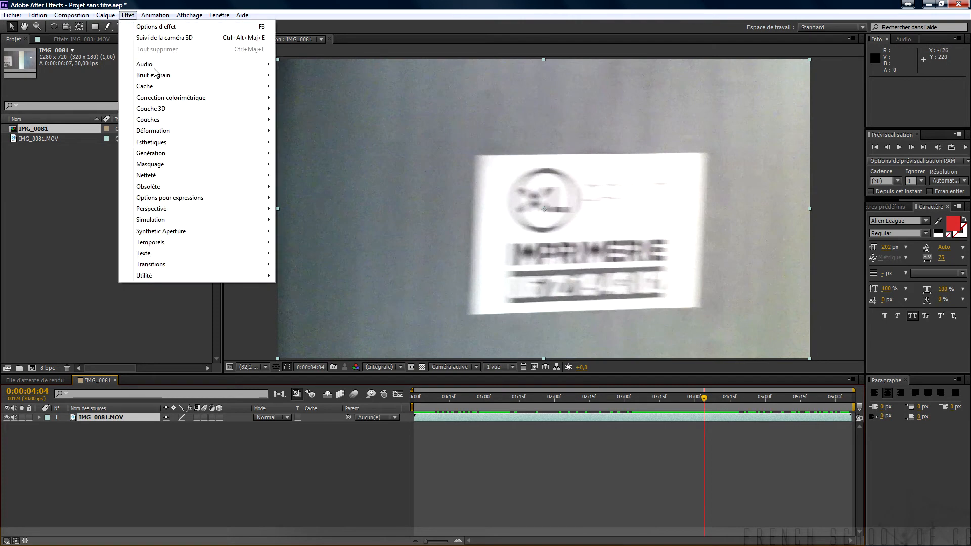
mouse_move(193, 133)
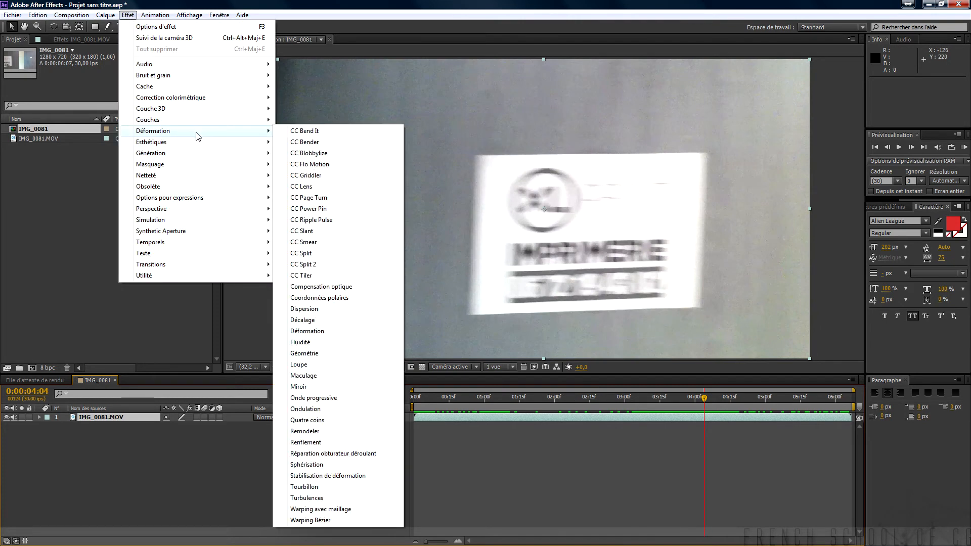
click(352, 458)
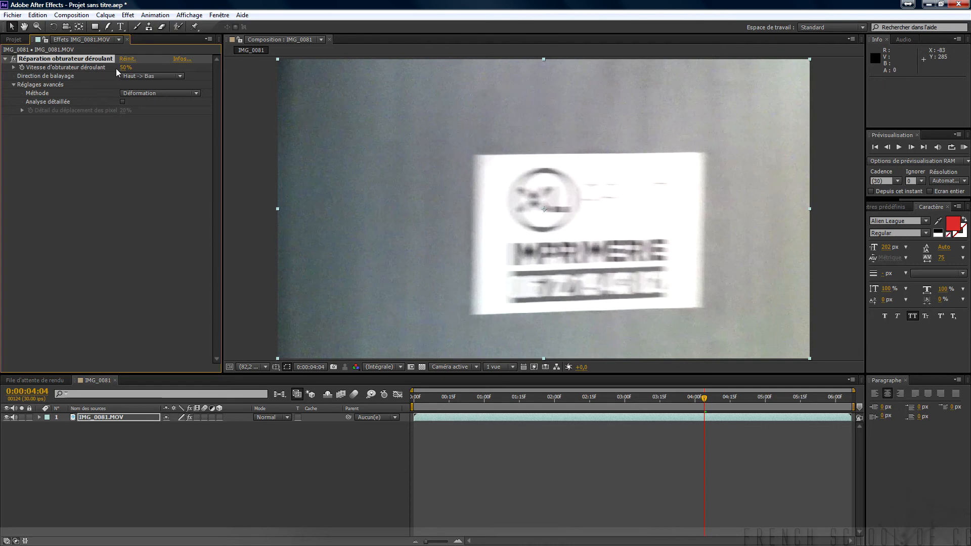
Set the rolling shutter rate to 100% and compare the frame with the effect disabled and enabled
text(10)
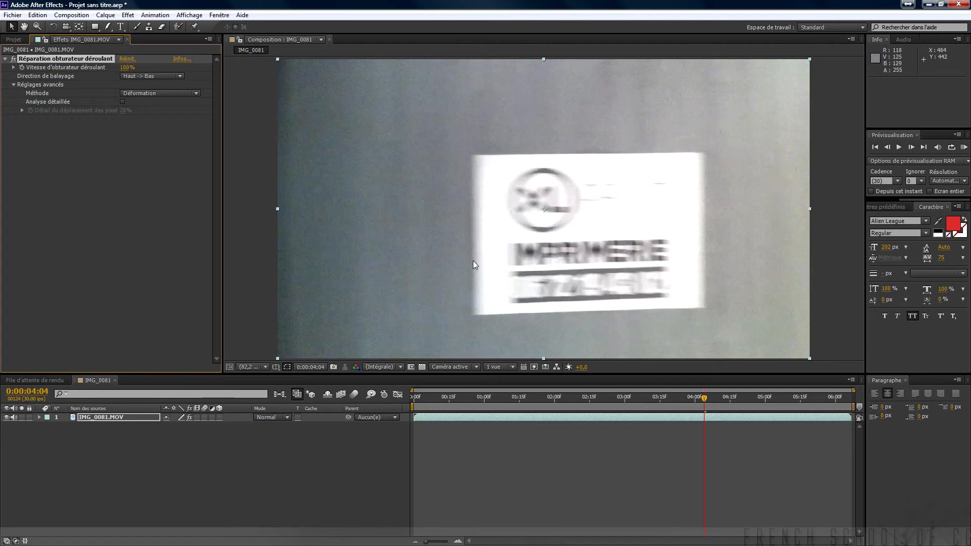
click(14, 59)
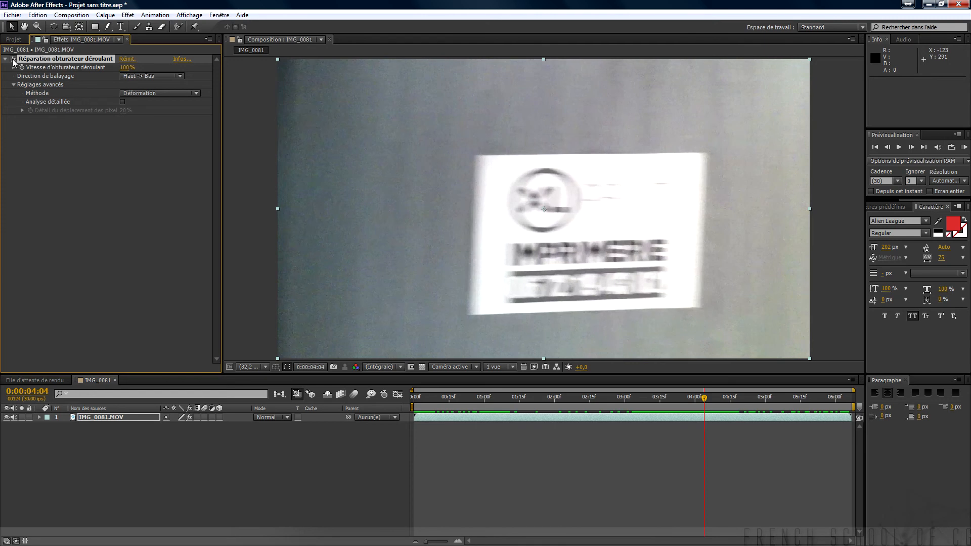
click(14, 59)
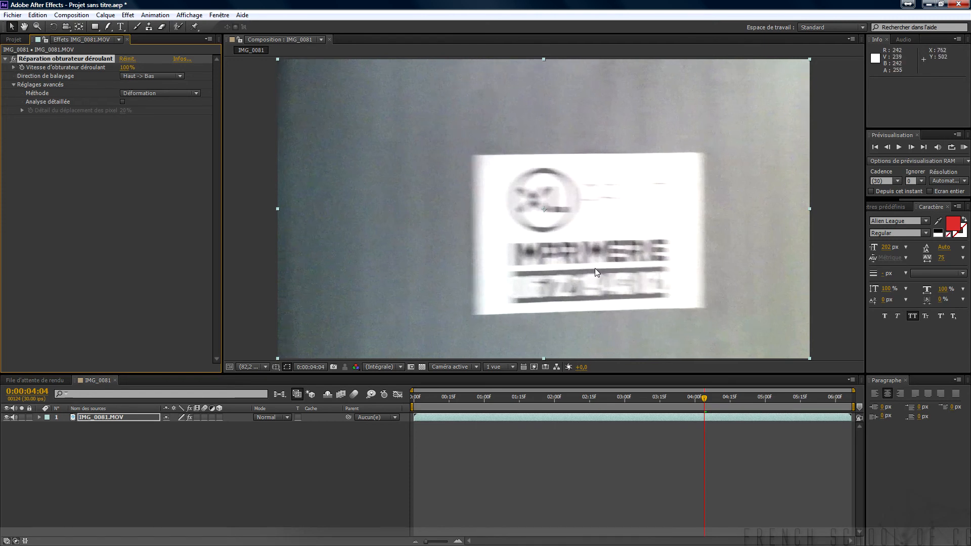
Try the scan directions Bas -> Haut, Gauche -> Droite and Droite -> Gauche, and return to Haut -> Bas
click(167, 76)
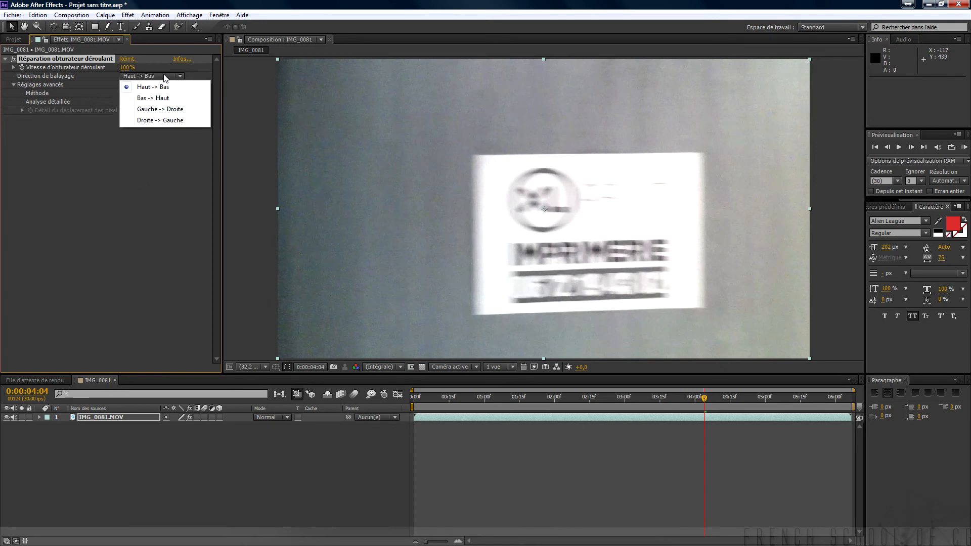
click(177, 99)
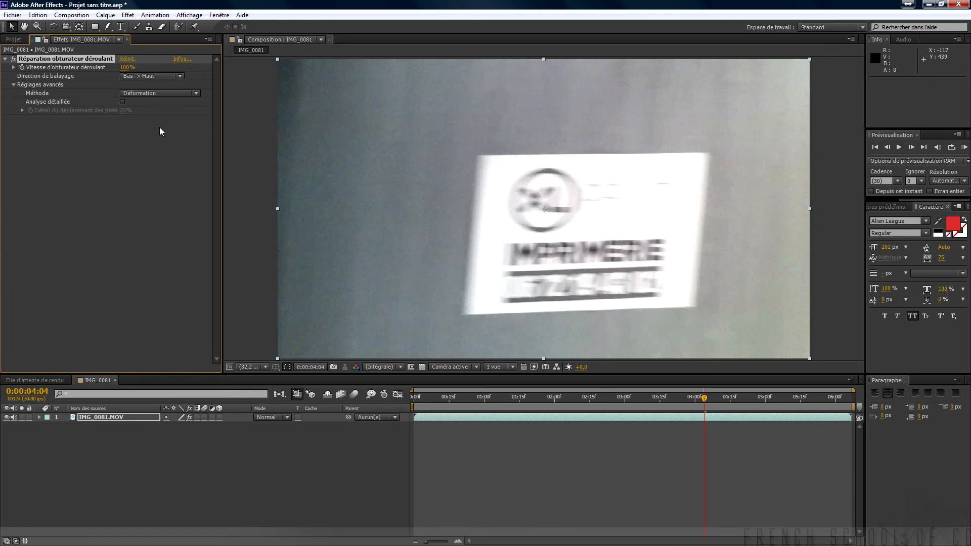
click(164, 77)
click(166, 108)
click(164, 75)
click(165, 120)
click(163, 77)
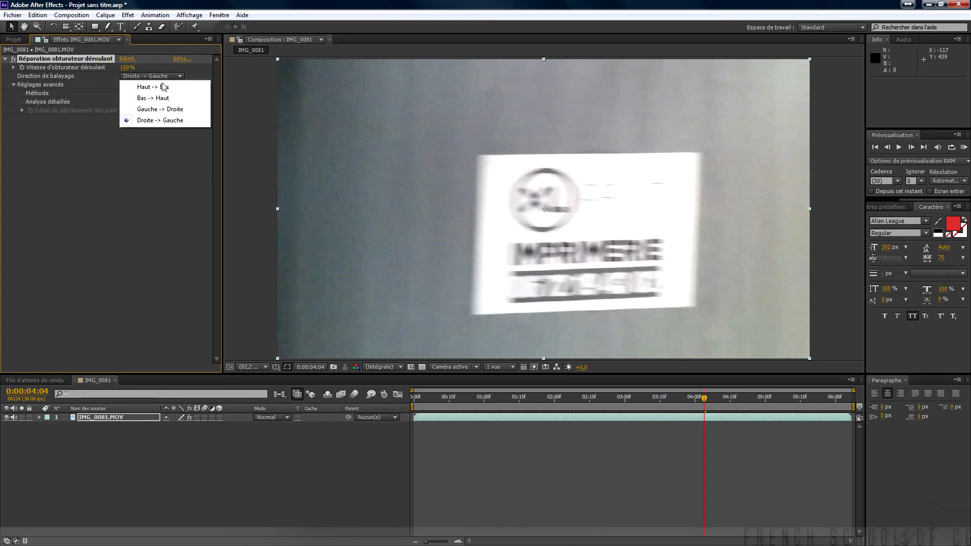
click(169, 89)
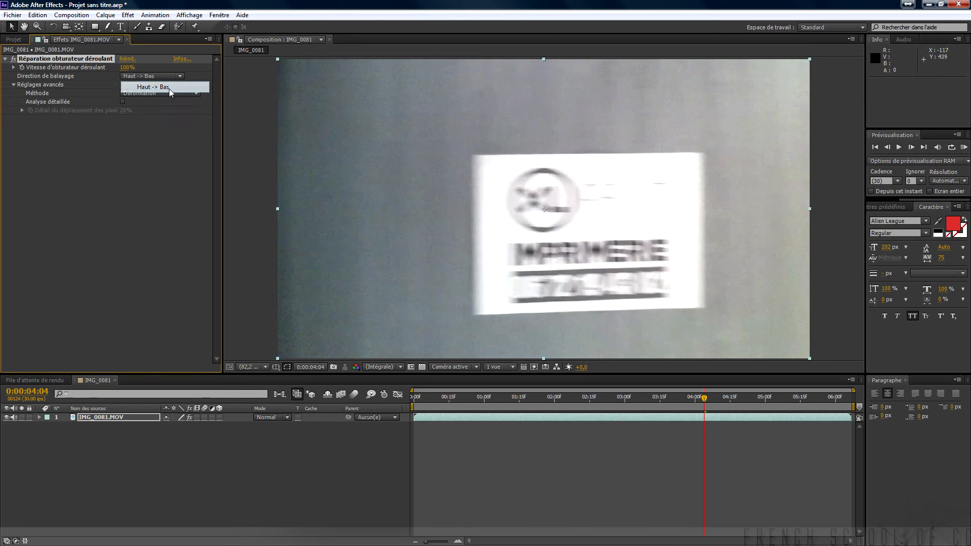
Try the Déplacement des pixels method with the pixel motion detail set to 50%
click(178, 95)
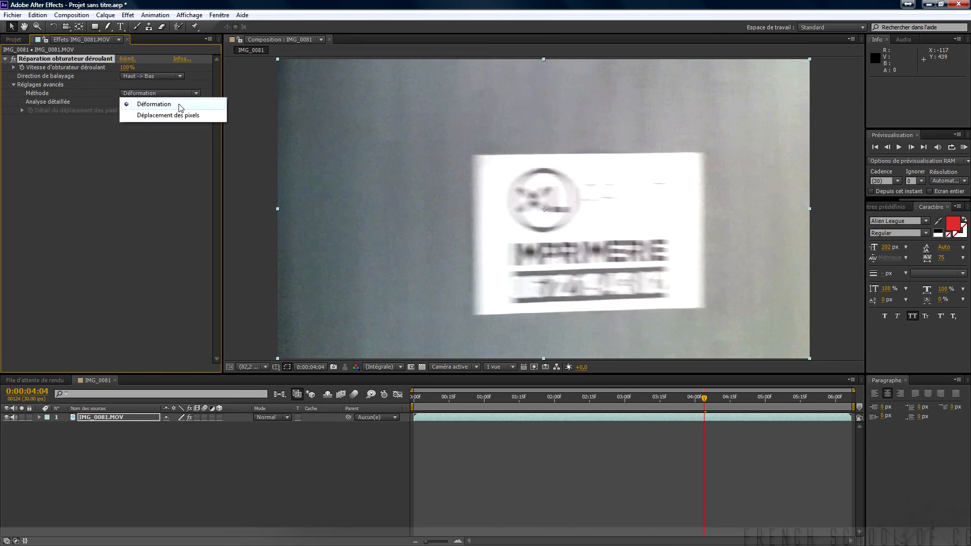
click(184, 116)
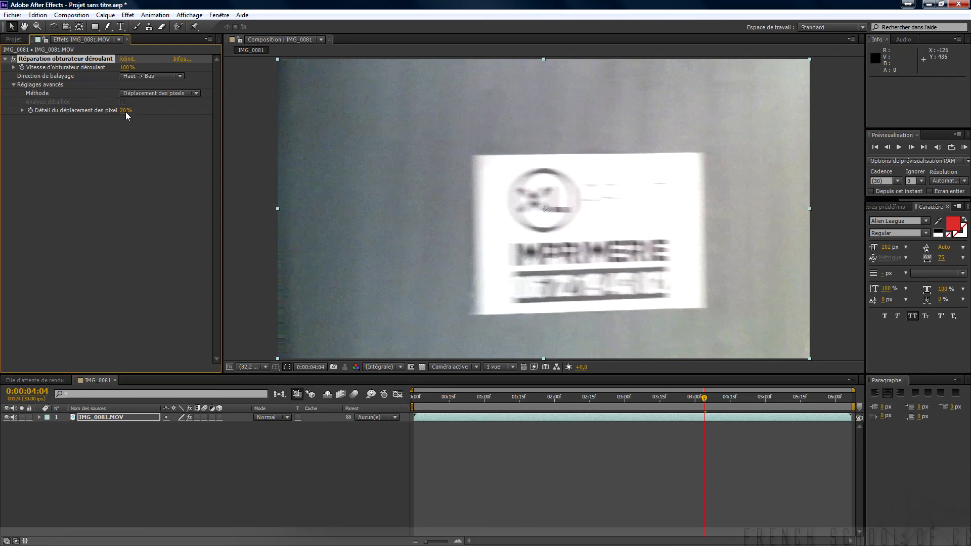
drag(134, 113, 148, 115)
click(125, 111)
text(50)
key(Return)
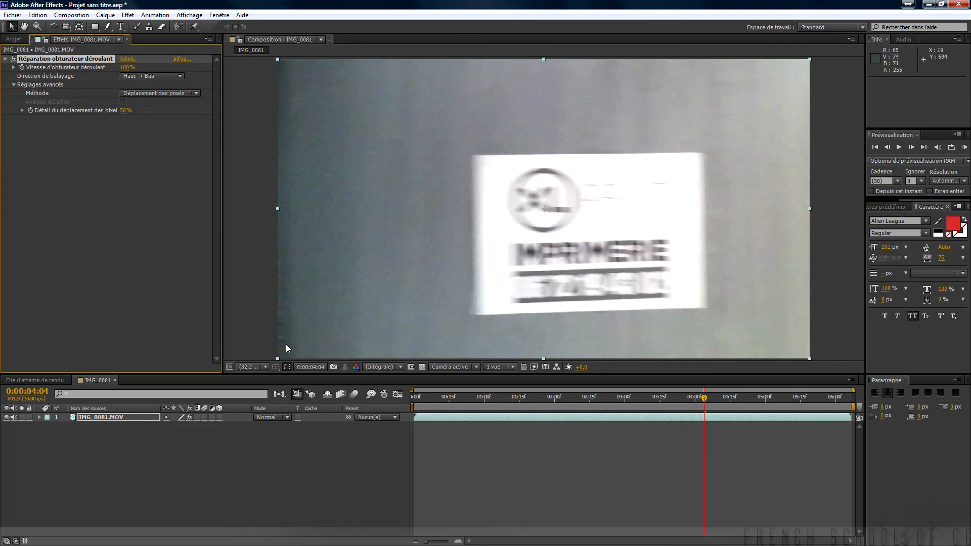
Set the effect's method to Déformation and enable detailed analysis (Analyse détaillée)
click(169, 93)
click(169, 102)
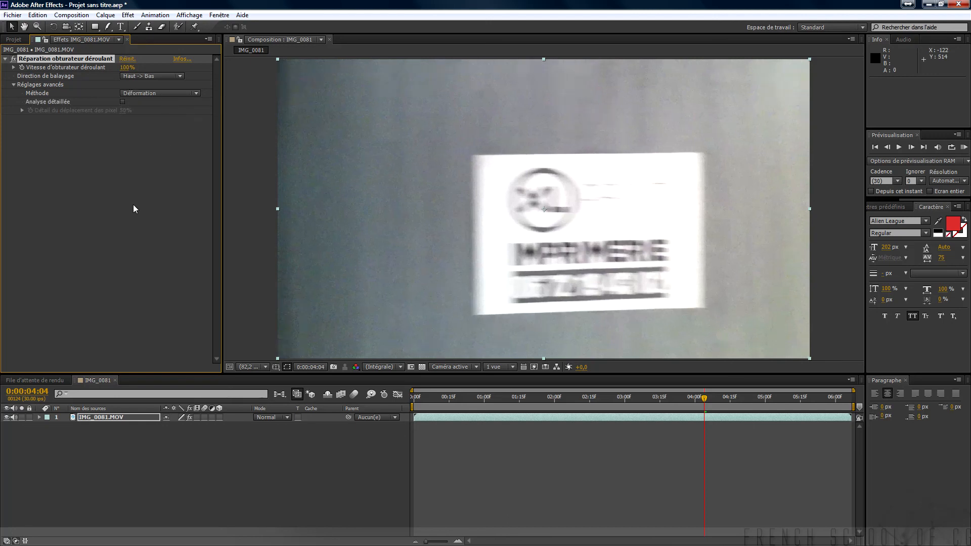
click(122, 102)
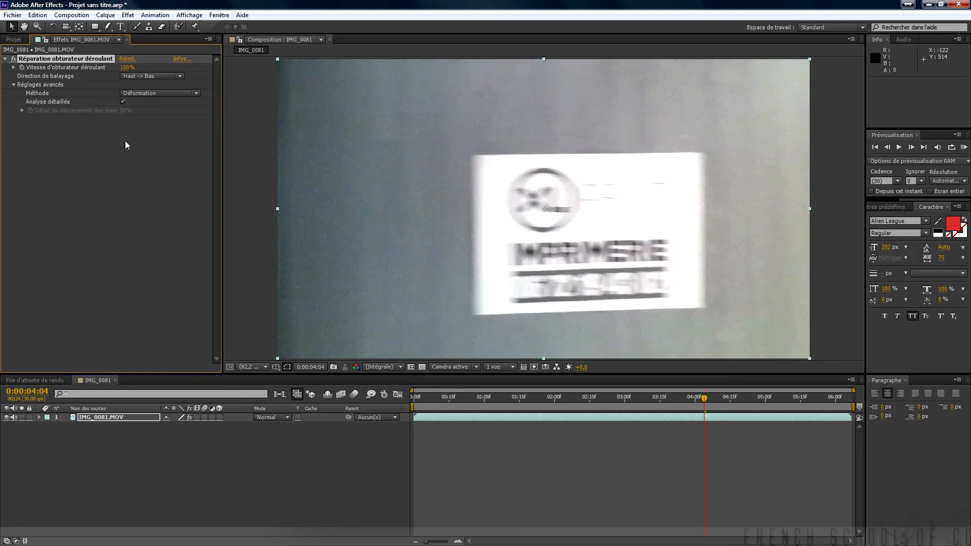